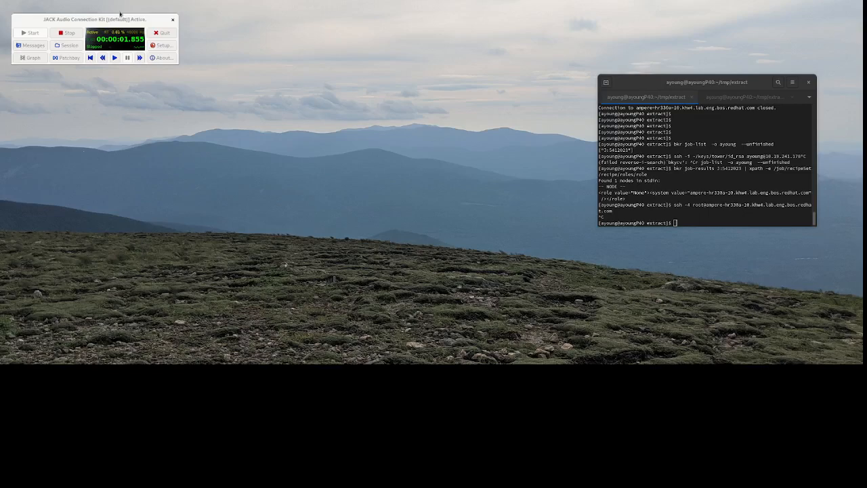
Move the JACK Audio Connection Kit window slightly and open its connection graph.
mouse_move(125, 24)
mouse_down()
mouse_move(142, 21)
mouse_move(125, 20)
mouse_up()
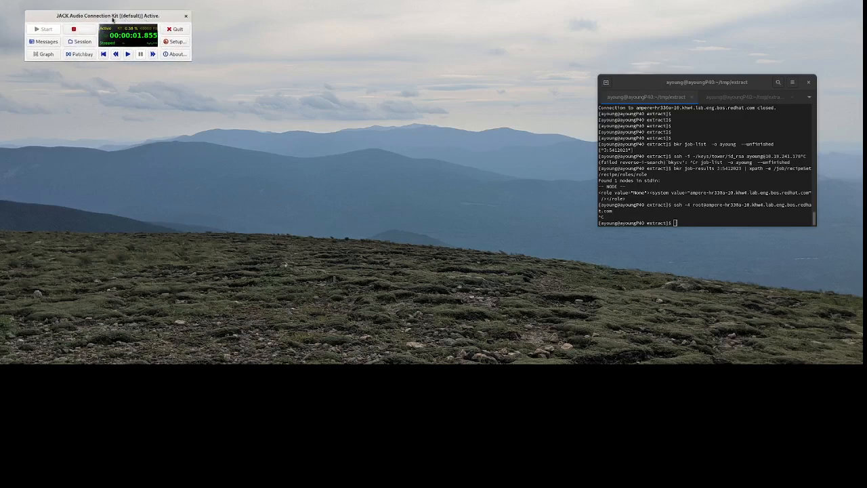
mouse_move(106, 17)
mouse_down()
mouse_move(90, 15)
mouse_move(112, 16)
mouse_up()
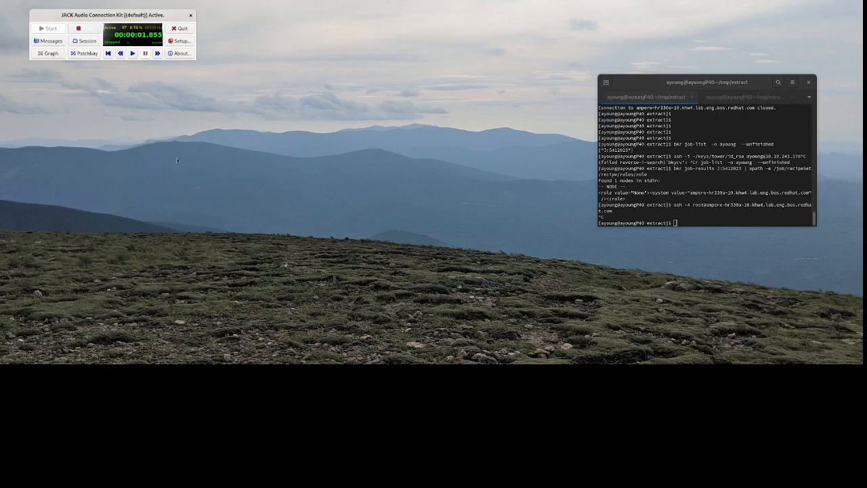
click(51, 56)
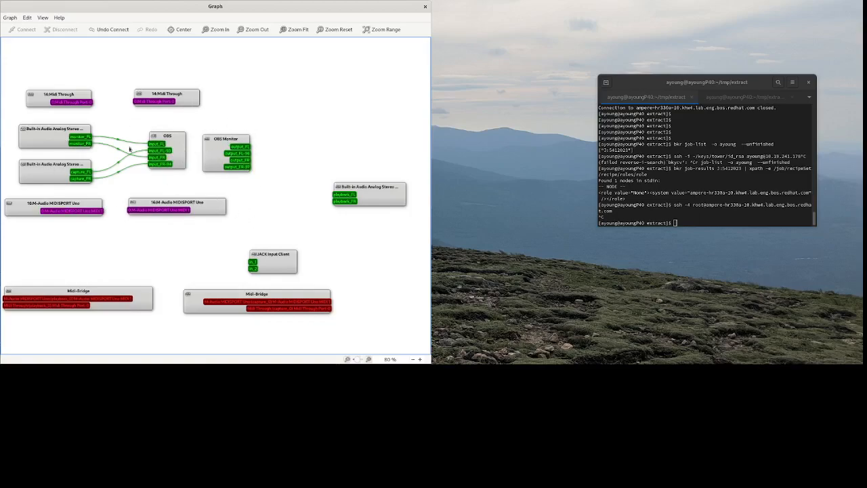
Adjust the positions of the OBS Monitor node and both M-Audio MIDISPORT Uno nodes in the graph.
drag(232, 139, 230, 137)
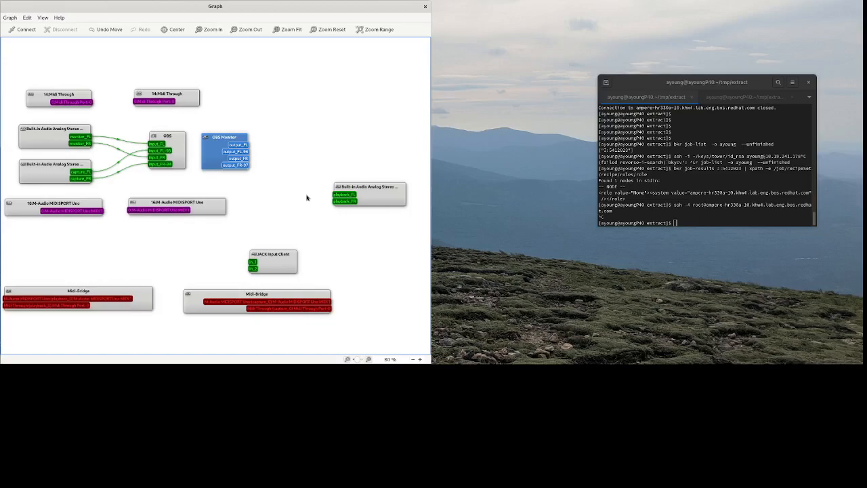
click(53, 204)
drag(53, 204, 55, 200)
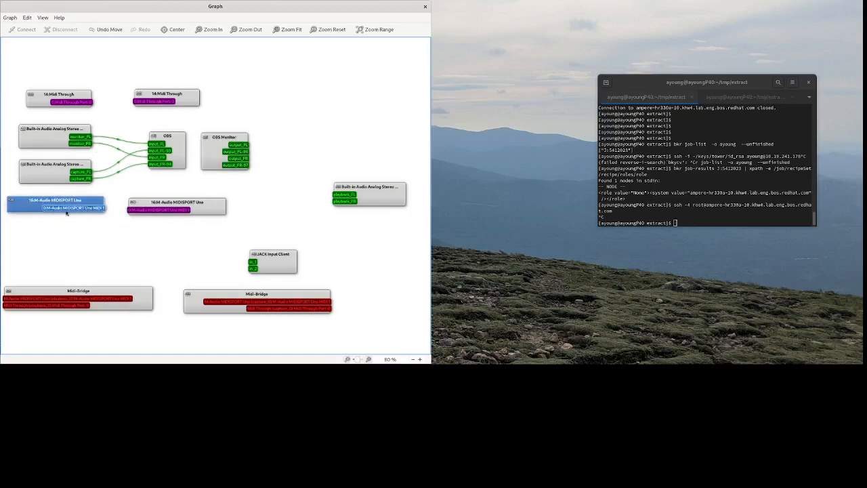
click(185, 204)
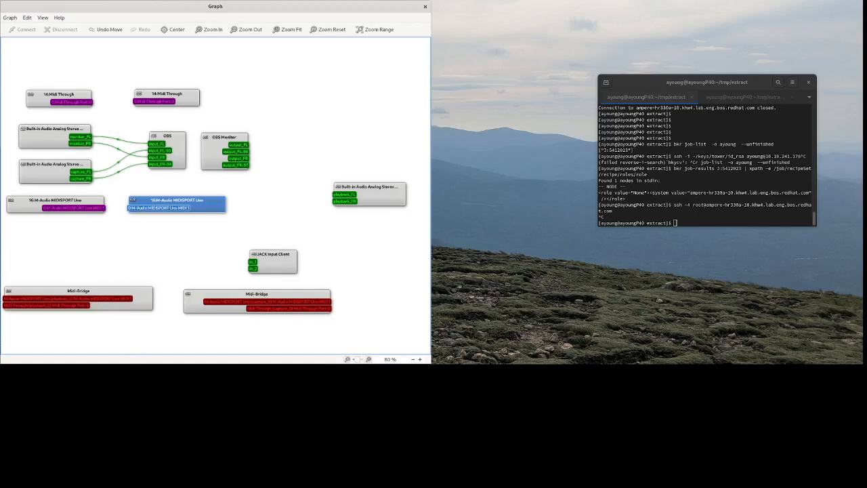
Launch Qsynth from the desktop overview and place its window in the upper area beside the Graph window.
key(super)
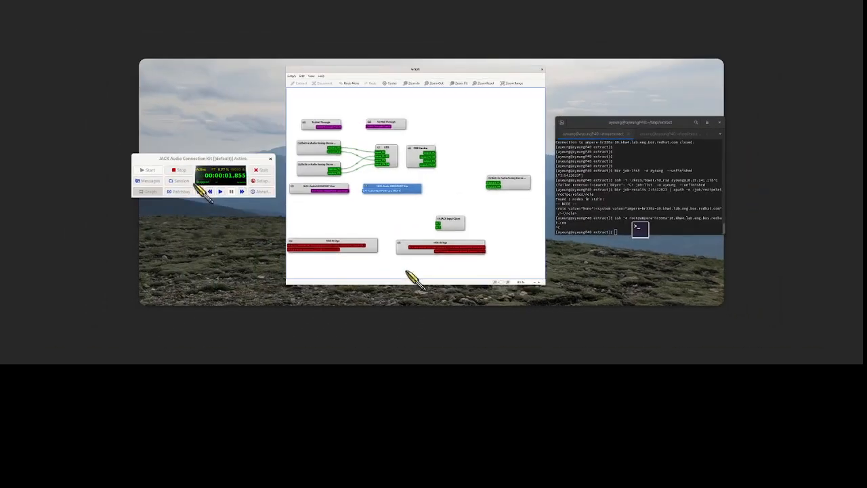
click(412, 278)
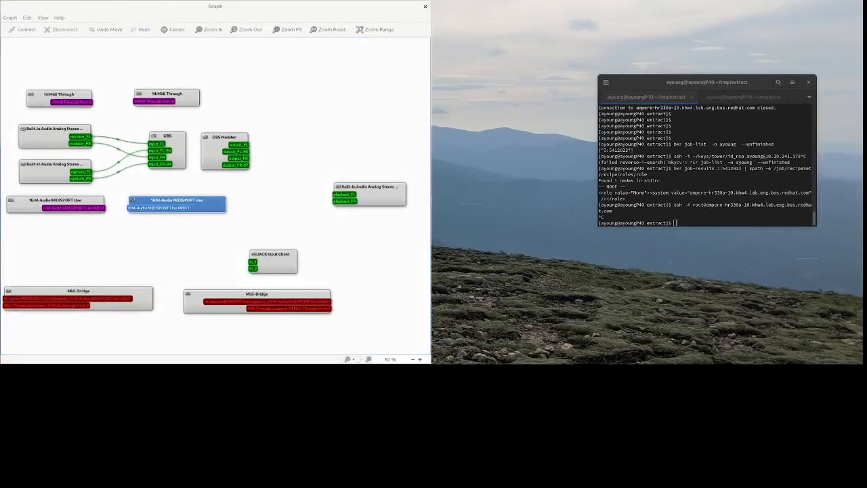
drag(492, 337, 653, 20)
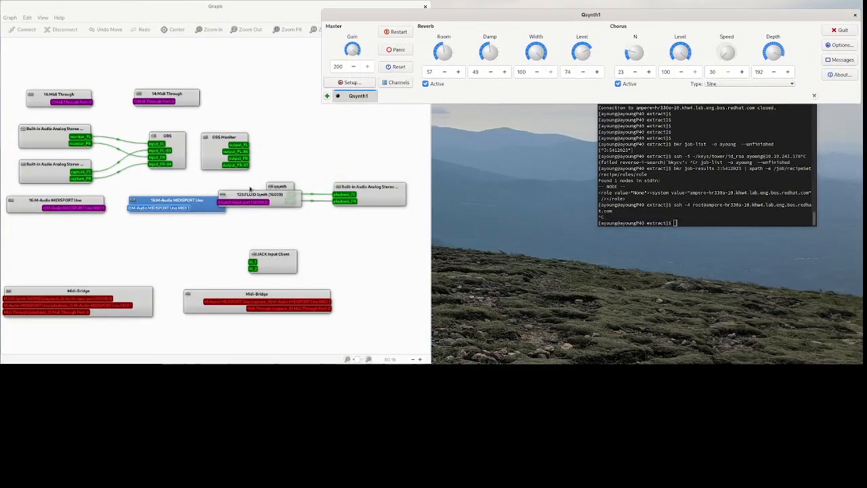
Place the FLUID Synth node below the M-Audio MIDISPORT Uno input node and connect the MIDISPORT Uno output to the Synth input port.
drag(267, 203, 269, 217)
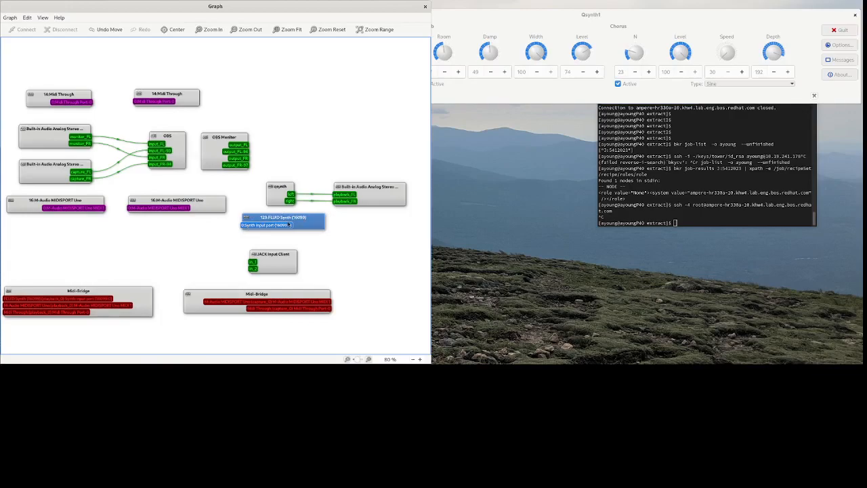
drag(286, 218, 160, 225)
click(238, 230)
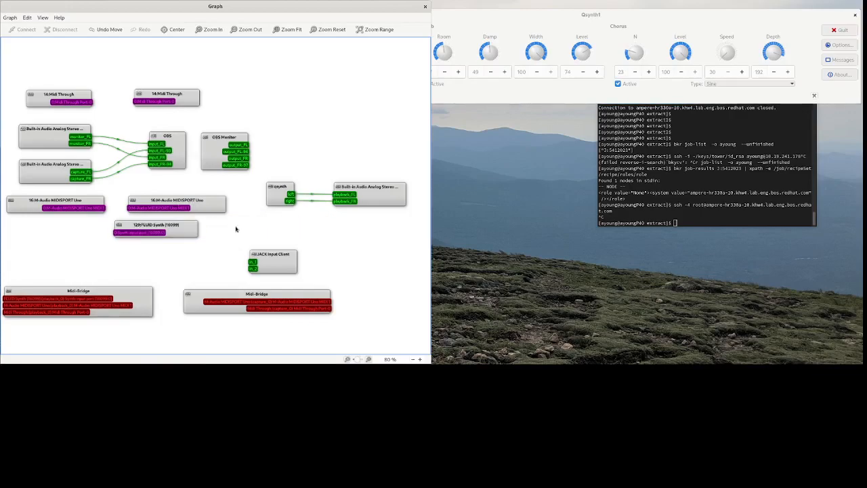
drag(93, 211, 181, 229)
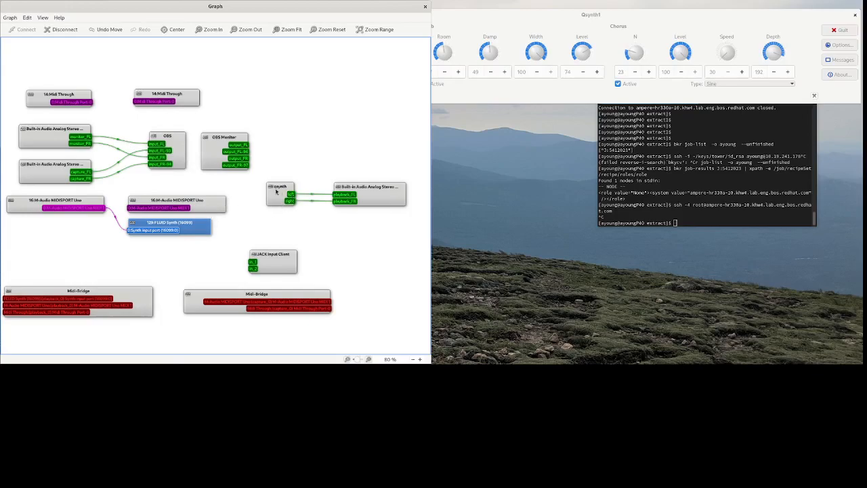
Connect qsynth's left and right outputs to OBS's input_FL and input_FR, and place the qsynth node beside OBS Monitor.
drag(277, 192, 270, 190)
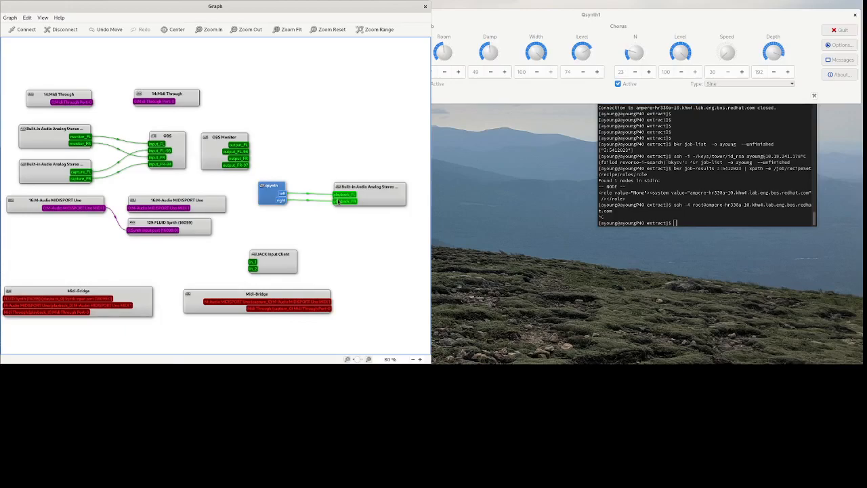
drag(176, 170, 156, 145)
click(295, 197)
drag(285, 201, 155, 164)
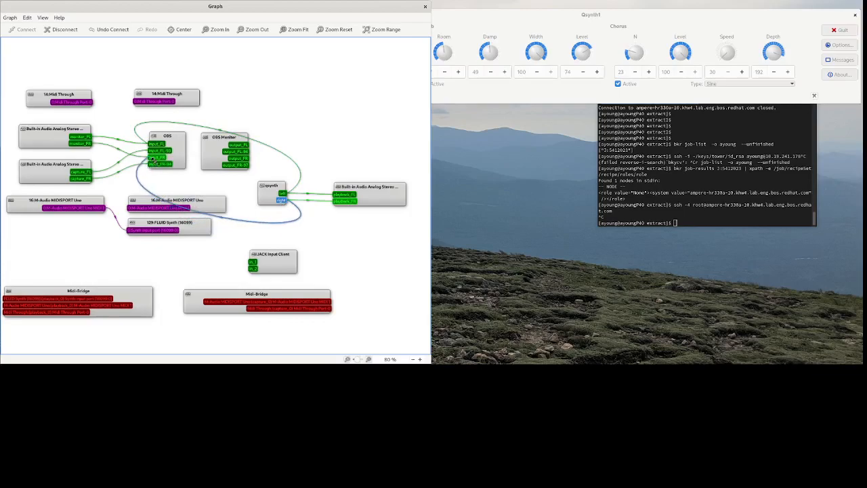
drag(272, 194, 278, 185)
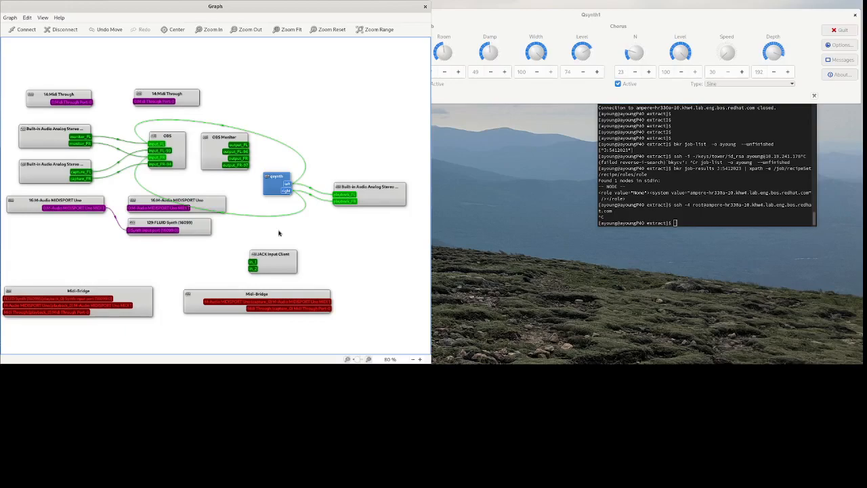
drag(276, 178, 297, 142)
Move the terminal clear of Qsynth and rerun the mpg123 command from its history to play the Rapid Fire MP3 in Downloads.
click(701, 183)
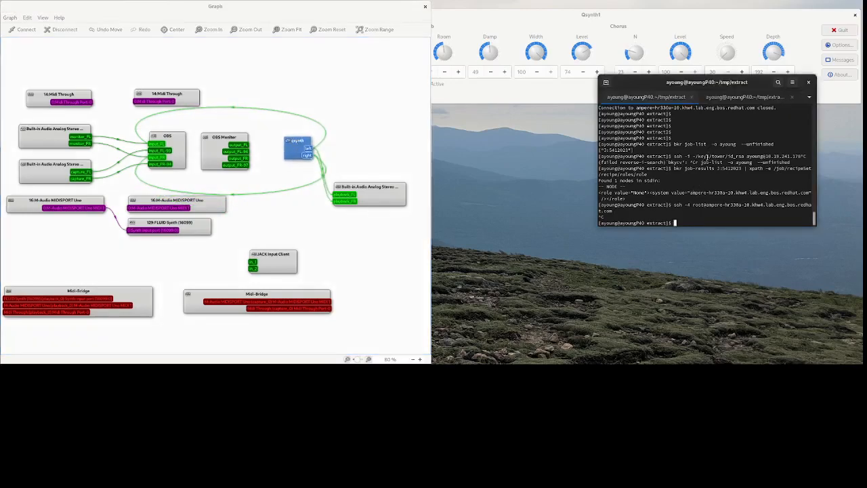
drag(712, 83, 615, 118)
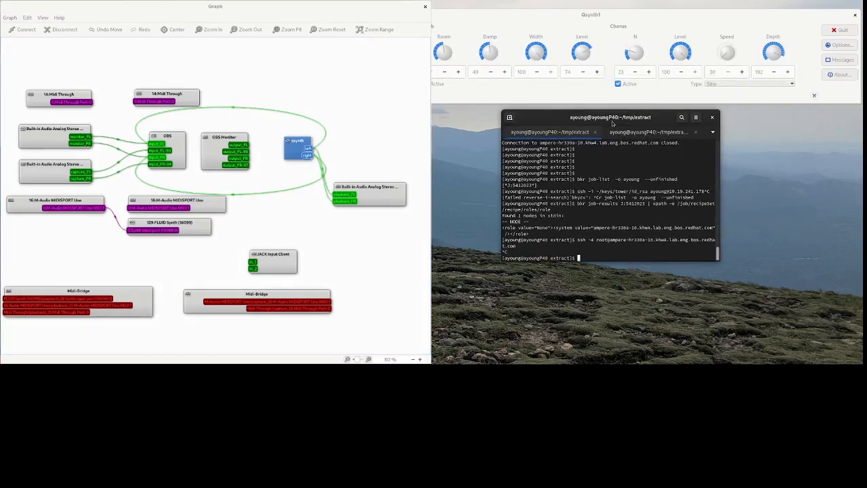
key(ctrl+r)
text(mpg)
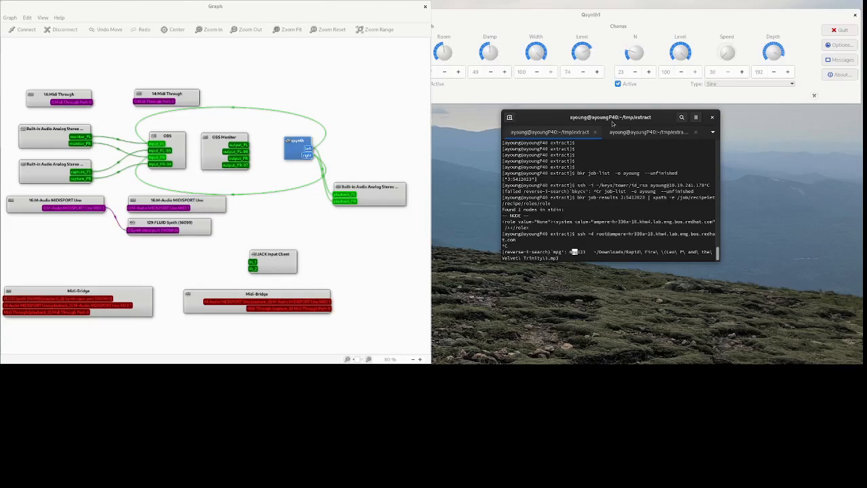
key(Return)
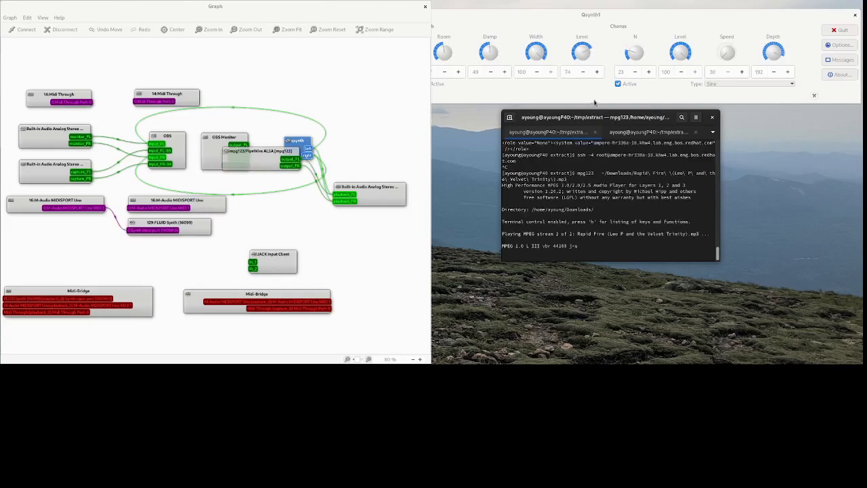
Connect the mpg123 node's output_FL and output_FR to OBS's input_FL and input_FR.
drag(265, 163, 154, 168)
drag(295, 249, 152, 182)
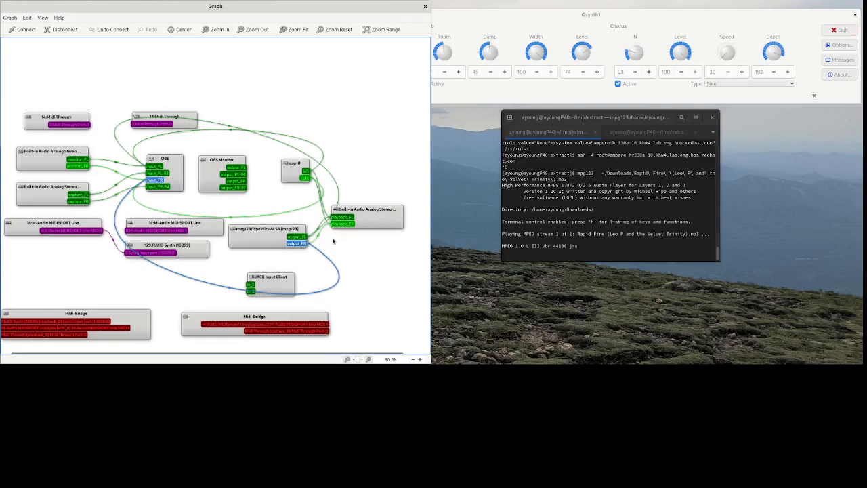
Quit mpg123 in the terminal and align the Built-in Audio playback node with qsynth in the graph.
click(591, 201)
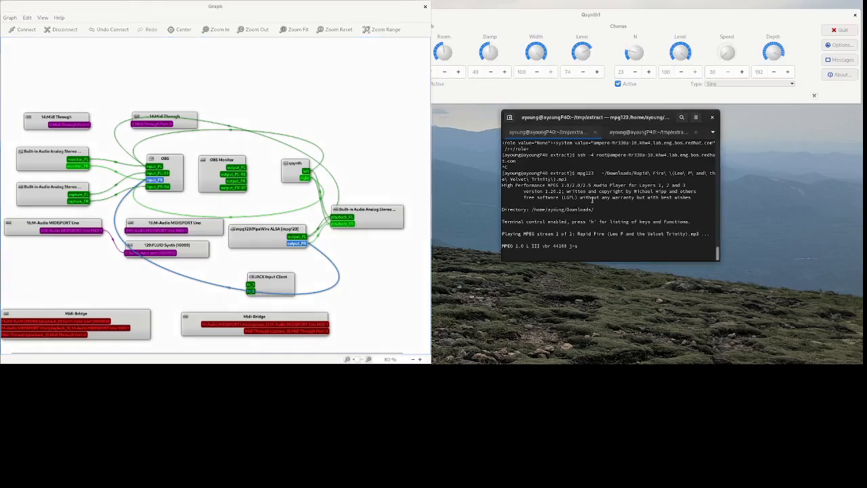
key(q)
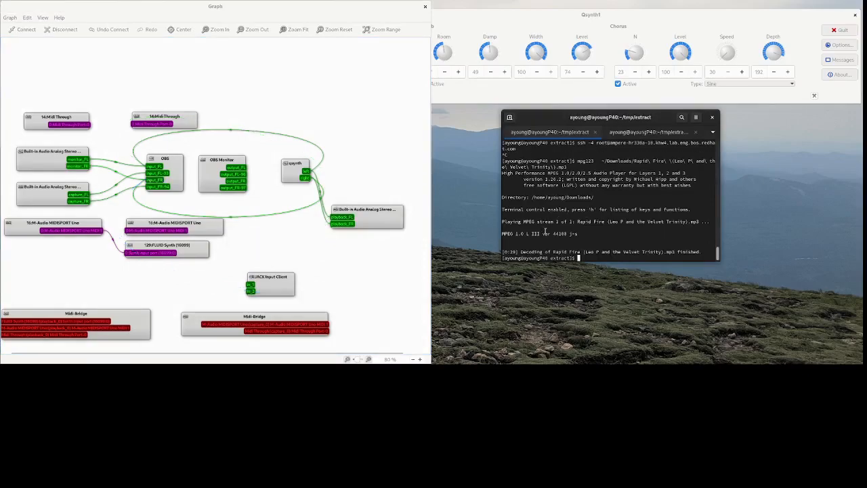
drag(395, 217, 410, 173)
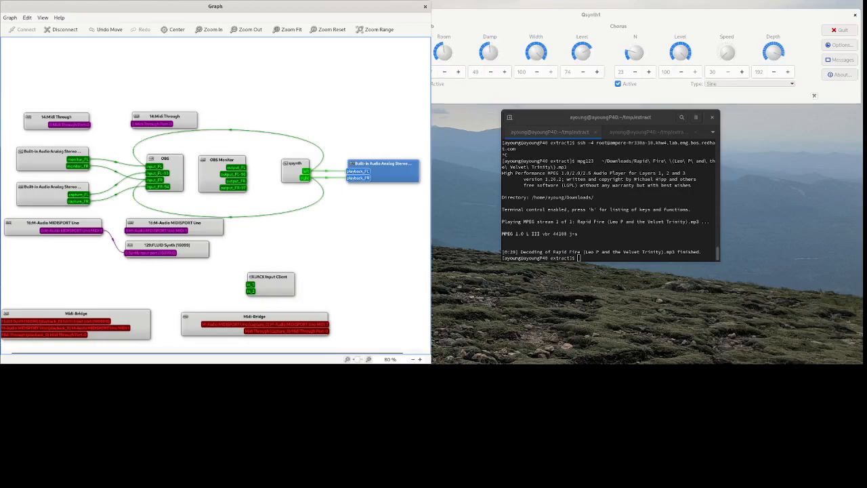
Open a Firefox window on the free half of the screen beside the Graph window.
key(super)
key(super)
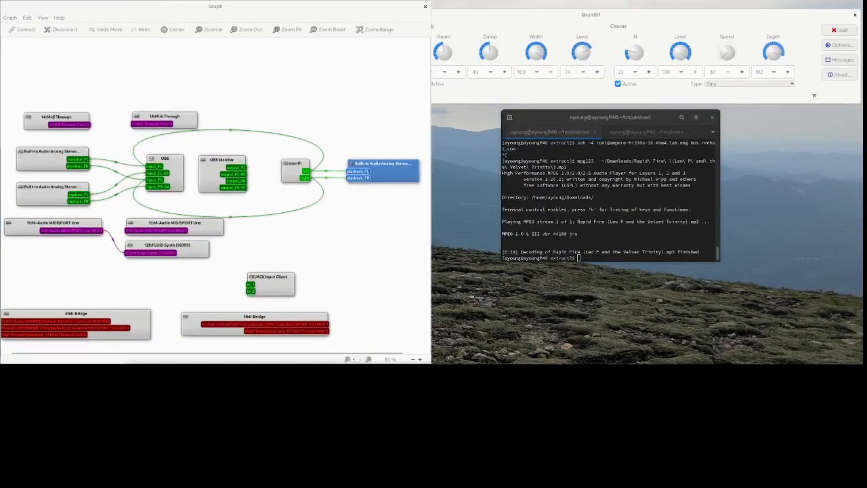
drag(271, 366, 863, 27)
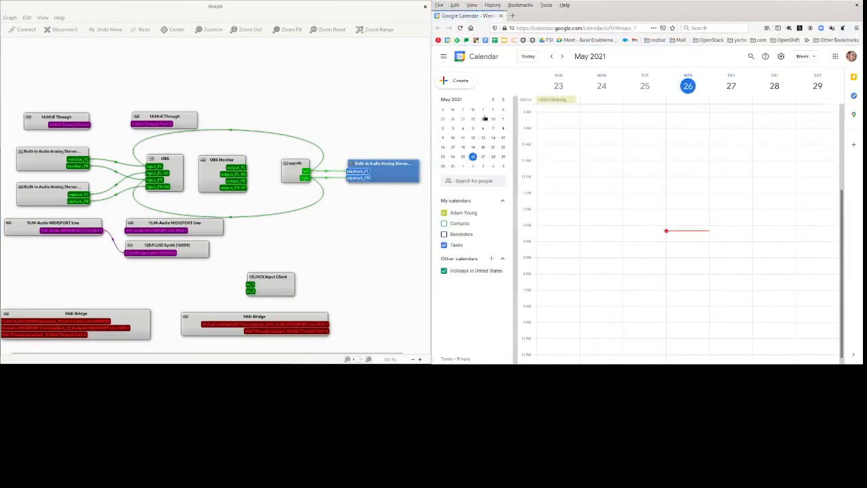
Open YouTube Music and play "This Night" from Billy Joel's album An Innocent Man.
click(439, 40)
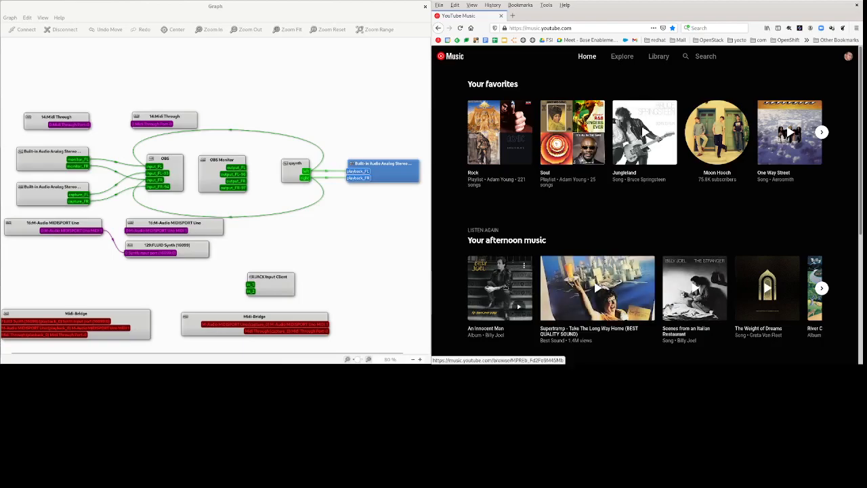
click(505, 288)
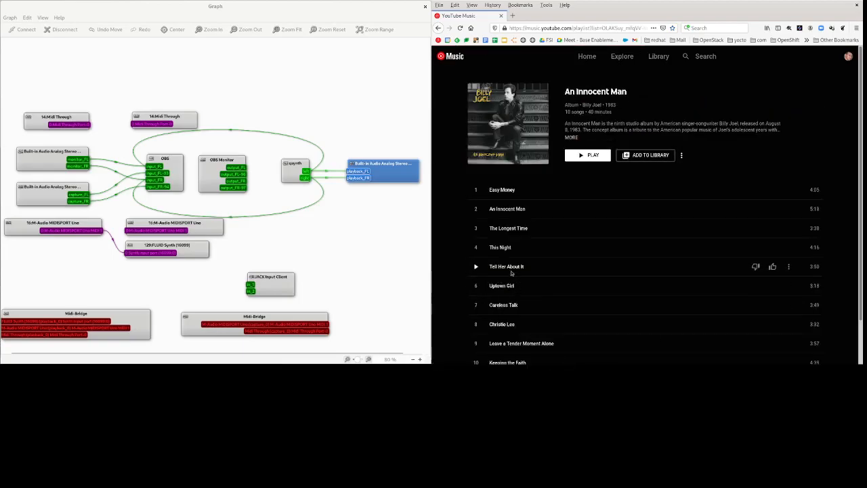
click(476, 249)
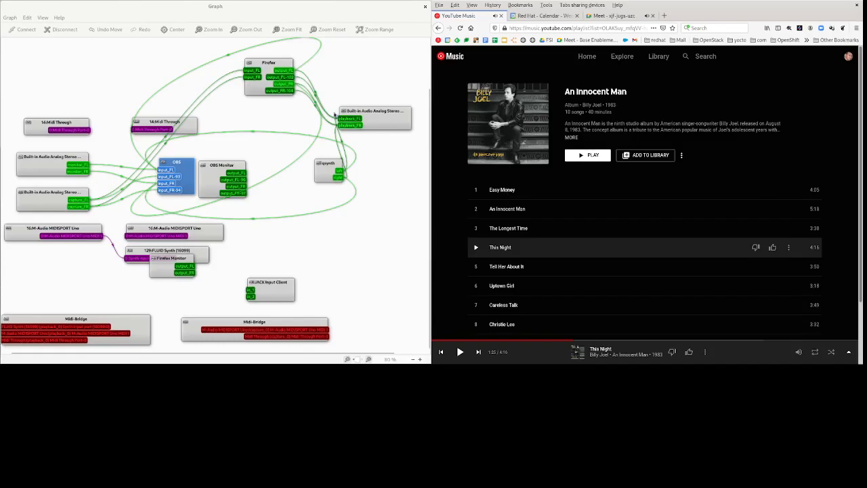
Shift the Built-in Audio playback node slightly up and the qsynth node closer to OBS Monitor to separate their connections.
mouse_move(375, 112)
mouse_down()
mouse_move(395, 120)
mouse_move(397, 111)
mouse_move(382, 108)
mouse_up()
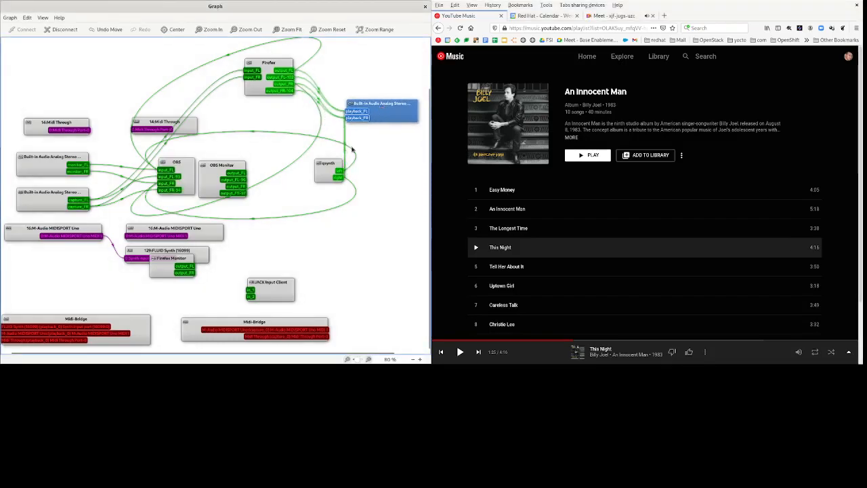
drag(328, 174, 311, 180)
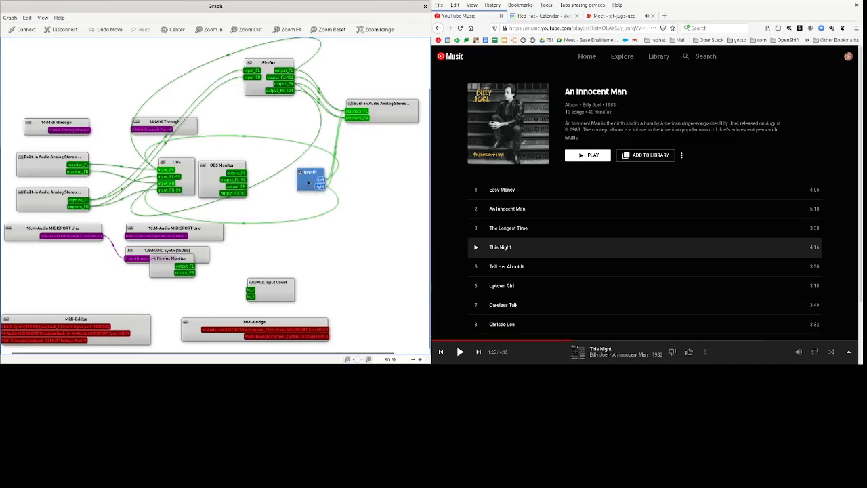